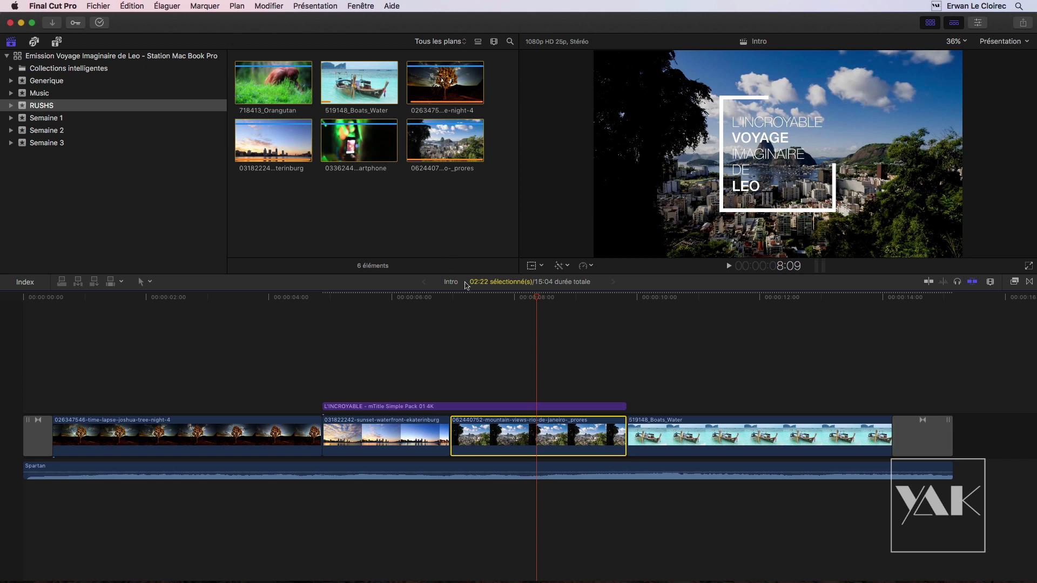
# Move the Intro project's playhead to about 7:24 and look over the commands available for the library.
pyautogui.click(516, 298)
pyautogui.moveTo(514, 302)
pyautogui.mouseDown()
pyautogui.moveTo(486, 306)
pyautogui.moveTo(549, 309)
pyautogui.moveTo(512, 318)
pyautogui.mouseUp()
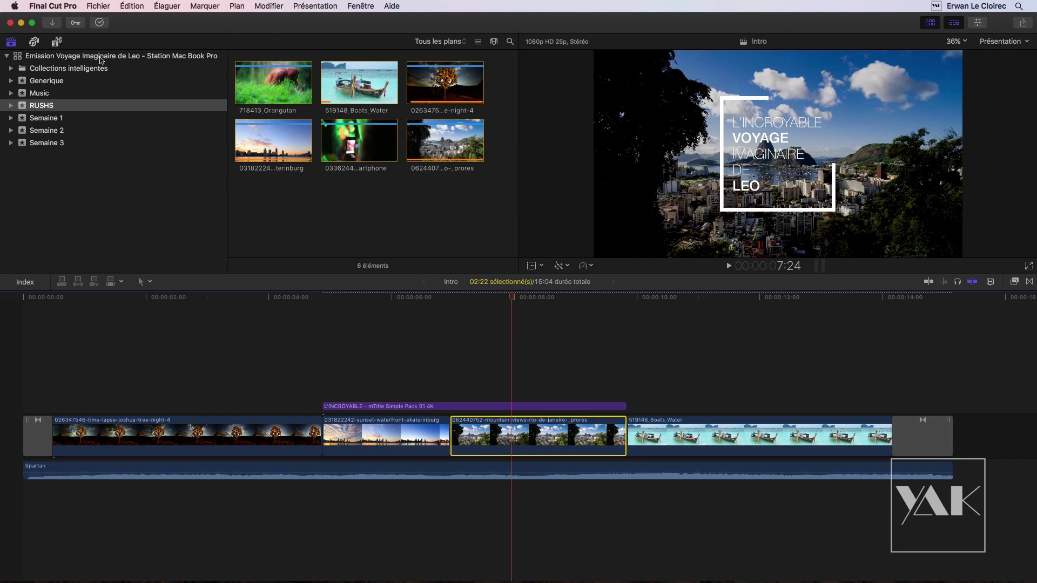
pyautogui.rightClick(102, 56)
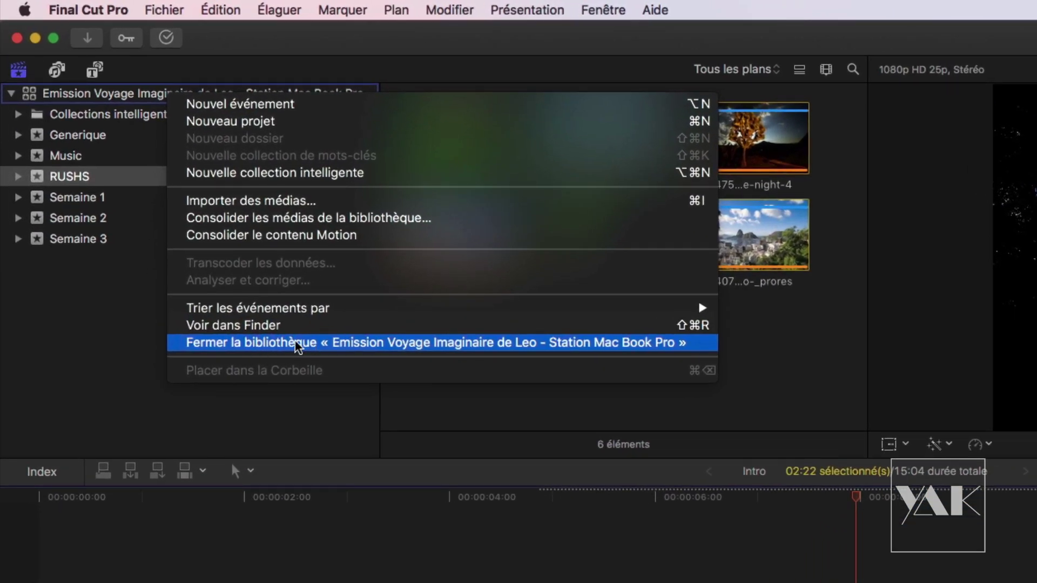
pyautogui.click(313, 422)
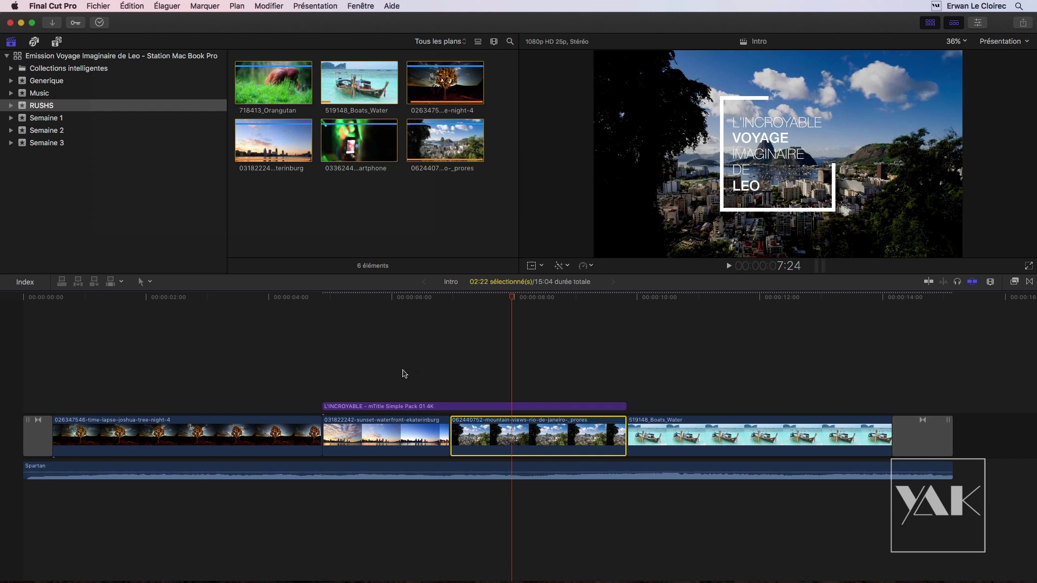
pyautogui.moveTo(513, 298)
pyautogui.mouseDown()
pyautogui.moveTo(429, 306)
pyautogui.moveTo(518, 316)
pyautogui.mouseUp()
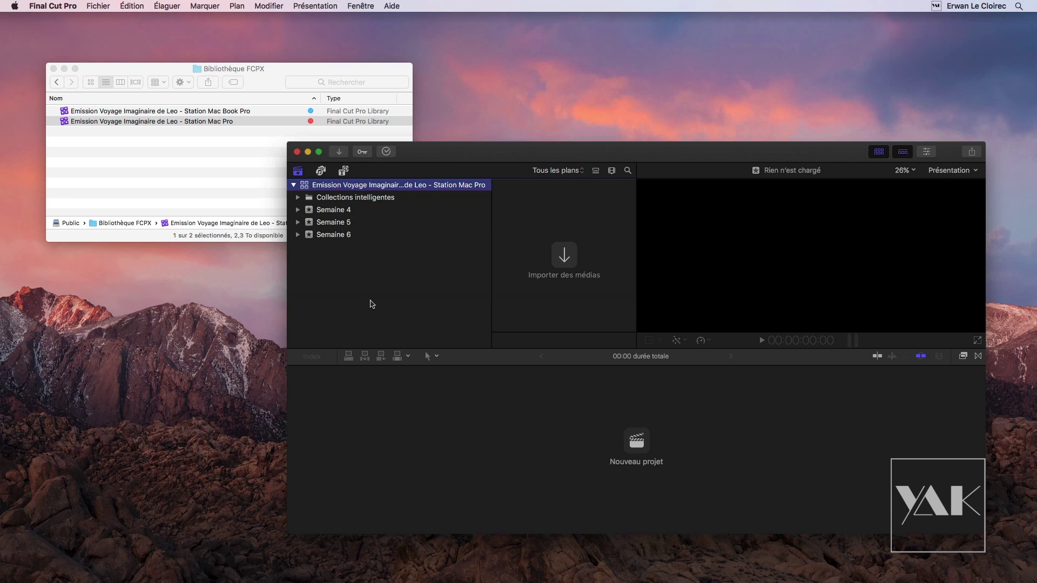
# Try to open "Emission Voyage Imaginaire de Leo - Station Mac Book Pro" from the Finder folder and dismiss the alert.
pyautogui.click(198, 66)
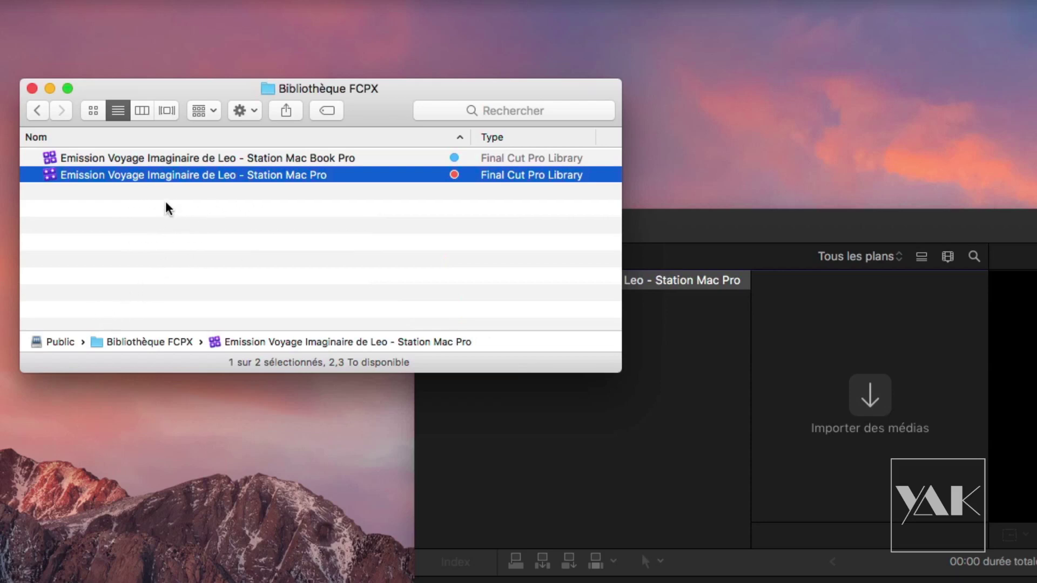
pyautogui.click(139, 158)
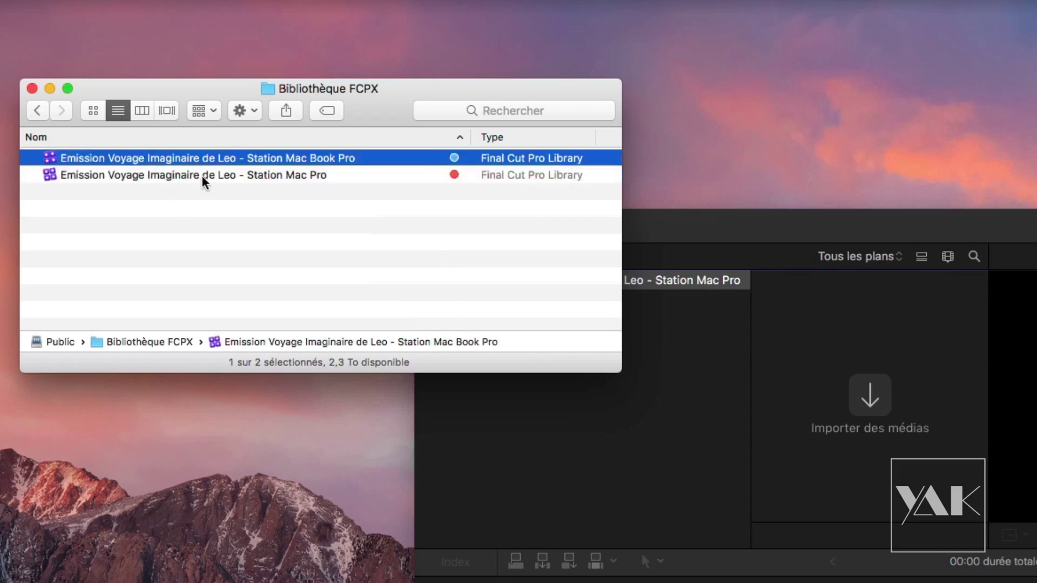
pyautogui.doubleClick(157, 157)
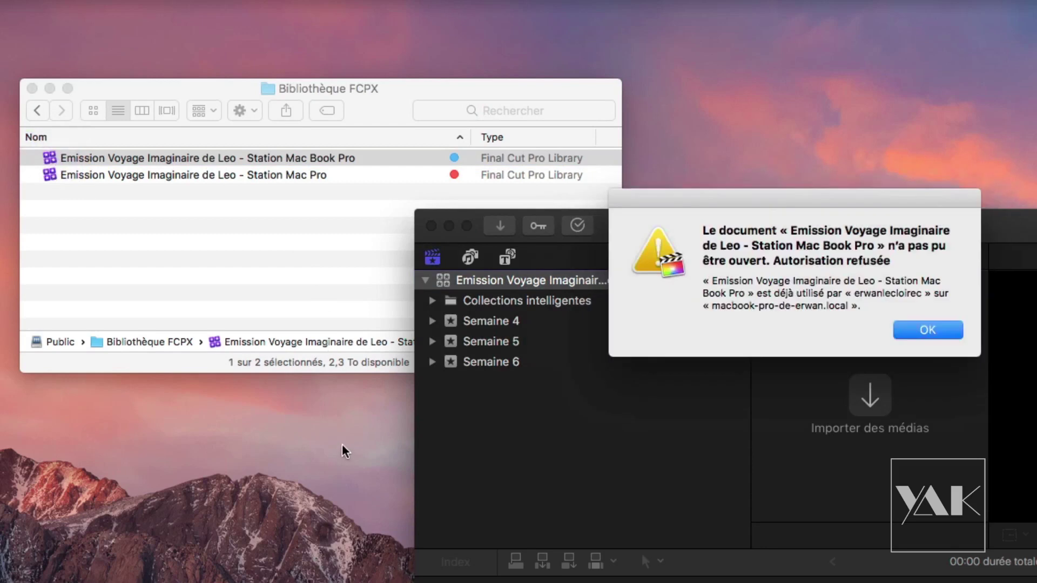
pyautogui.moveTo(774, 201); pyautogui.dragTo(807, 361)
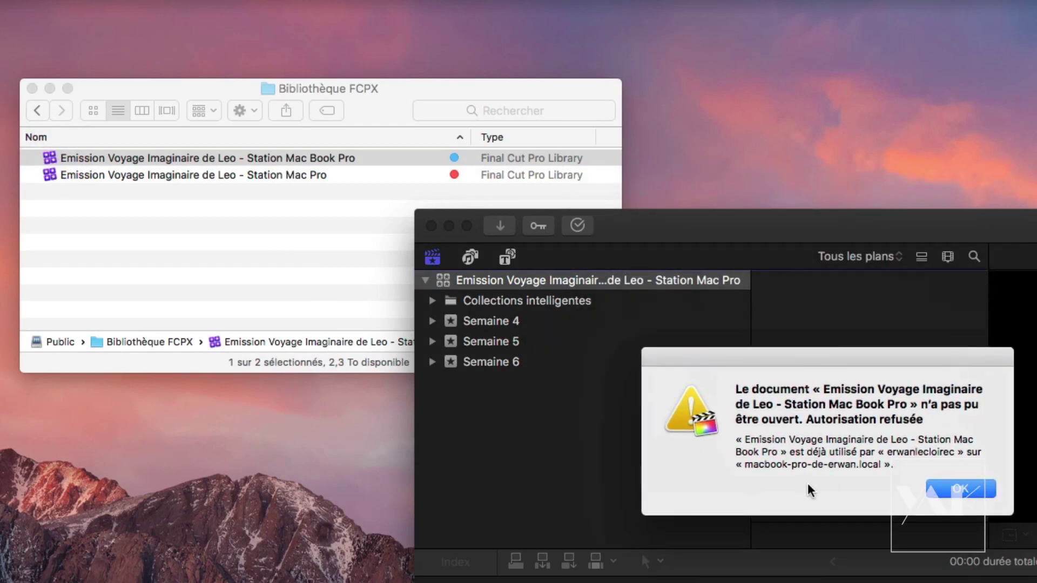
pyautogui.click(959, 495)
pyautogui.click(961, 491)
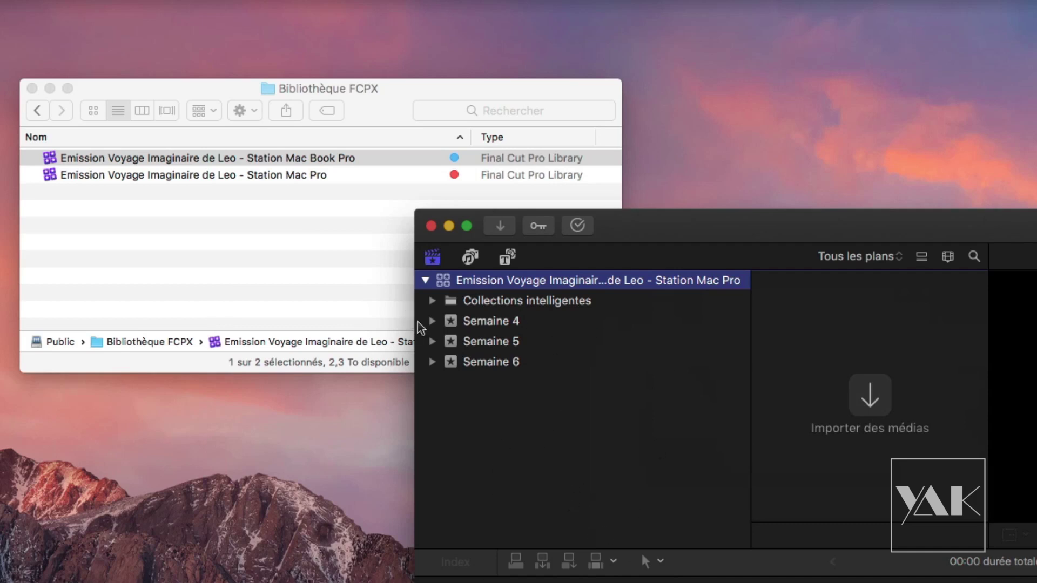
# Shift the editing window slightly, switch to Finder and launch Final Cut Library Opener.
pyautogui.moveTo(654, 232); pyautogui.dragTo(643, 228)
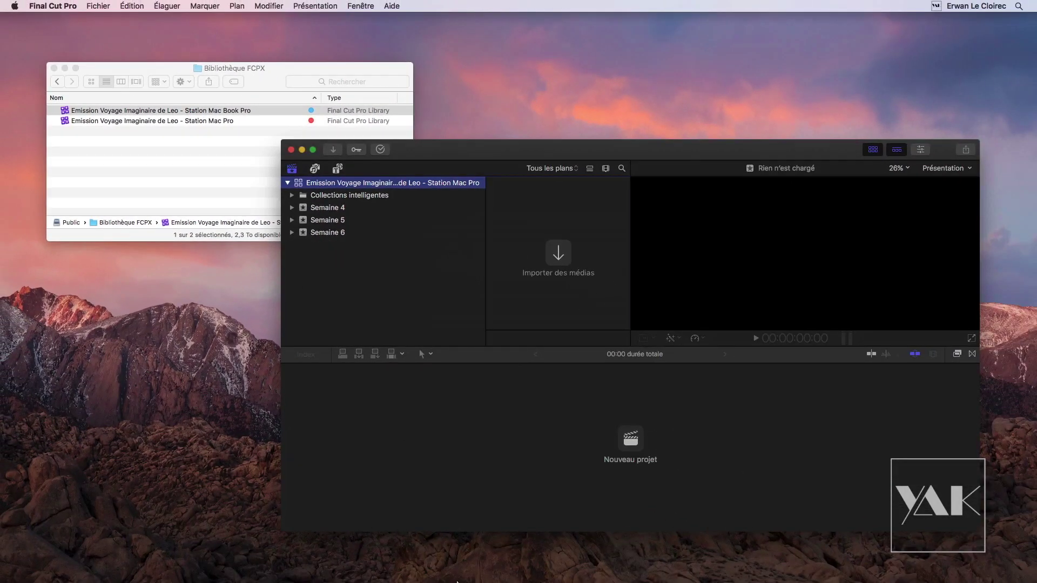
pyautogui.click(494, 550)
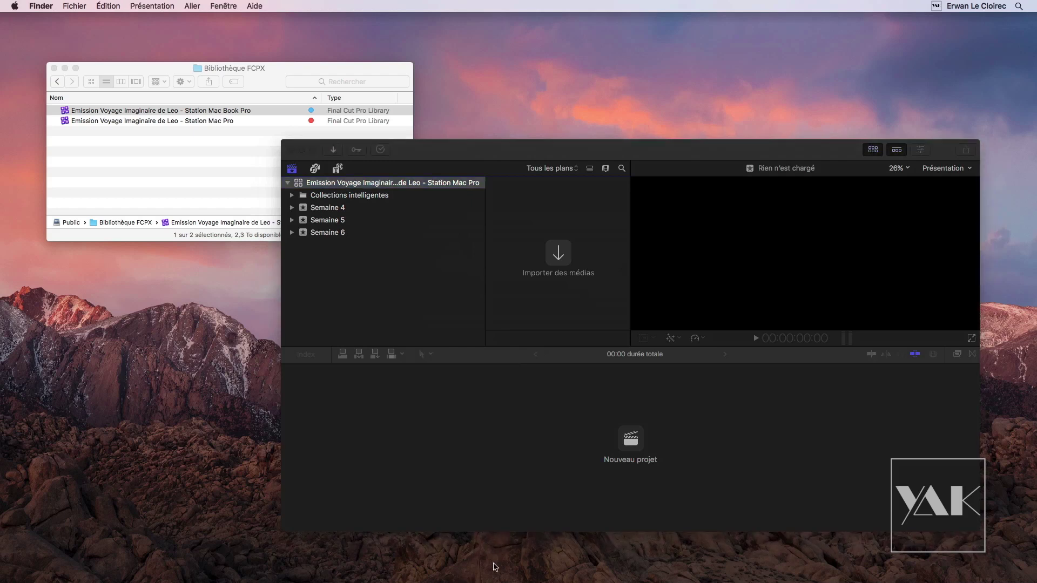
pyautogui.moveTo(502, 567)
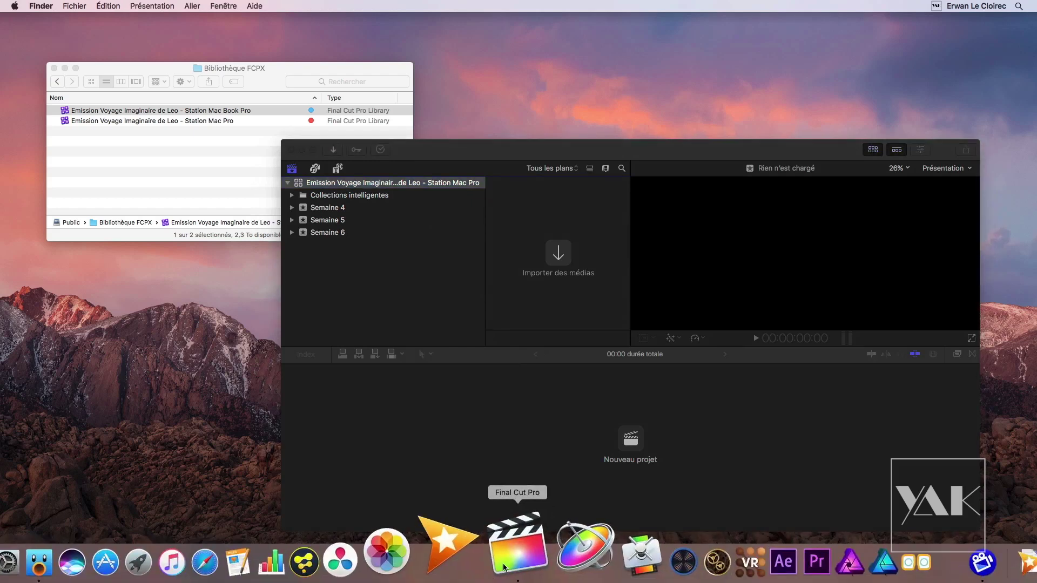
pyautogui.click(478, 543)
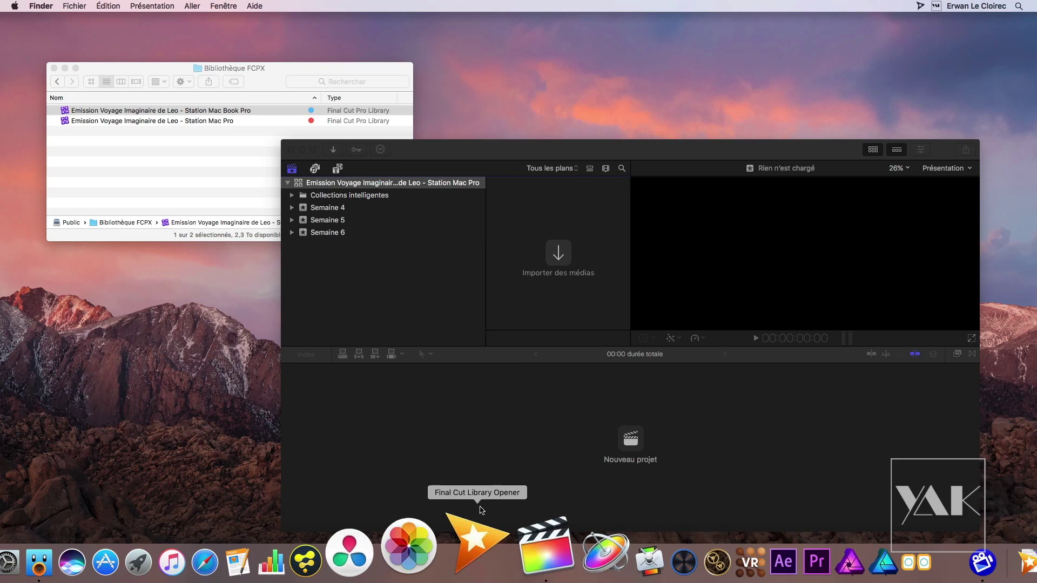
# Bring up Final Cut Library Opener's list of libraries and reveal the Station Mac Book Pro library in Finder.
pyautogui.click(920, 6)
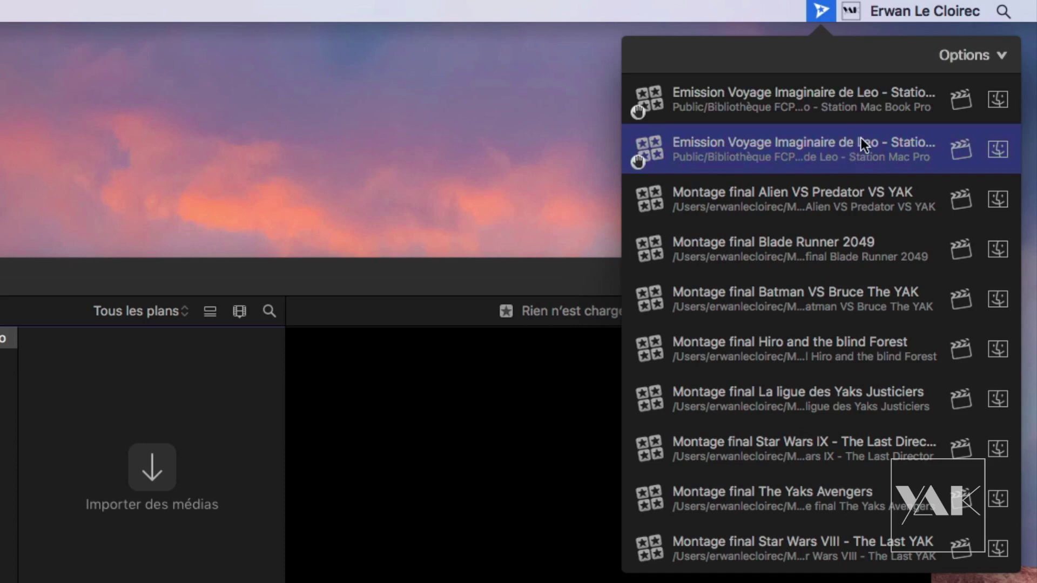
pyautogui.click(820, 160)
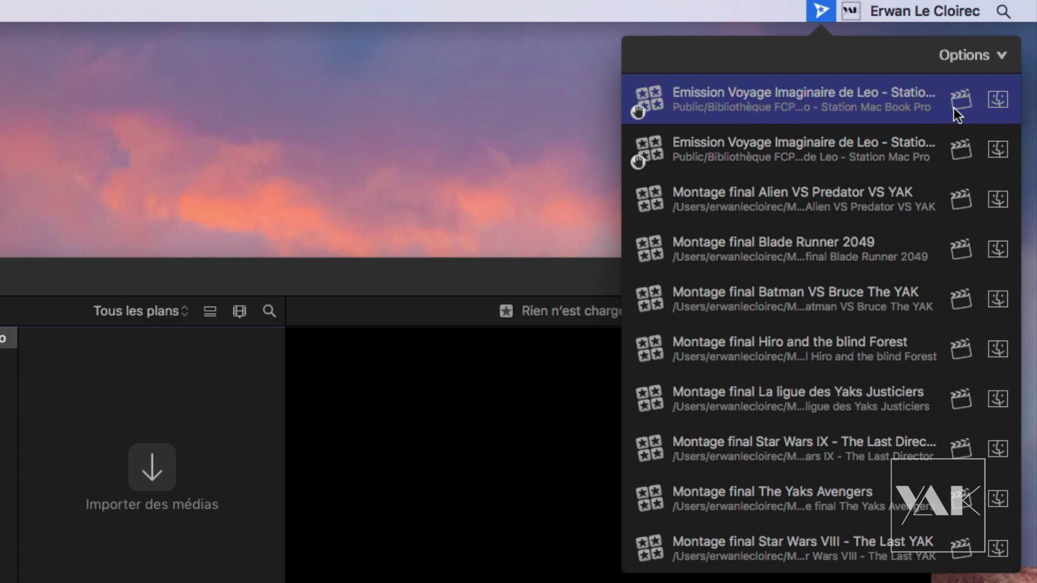
pyautogui.click(993, 104)
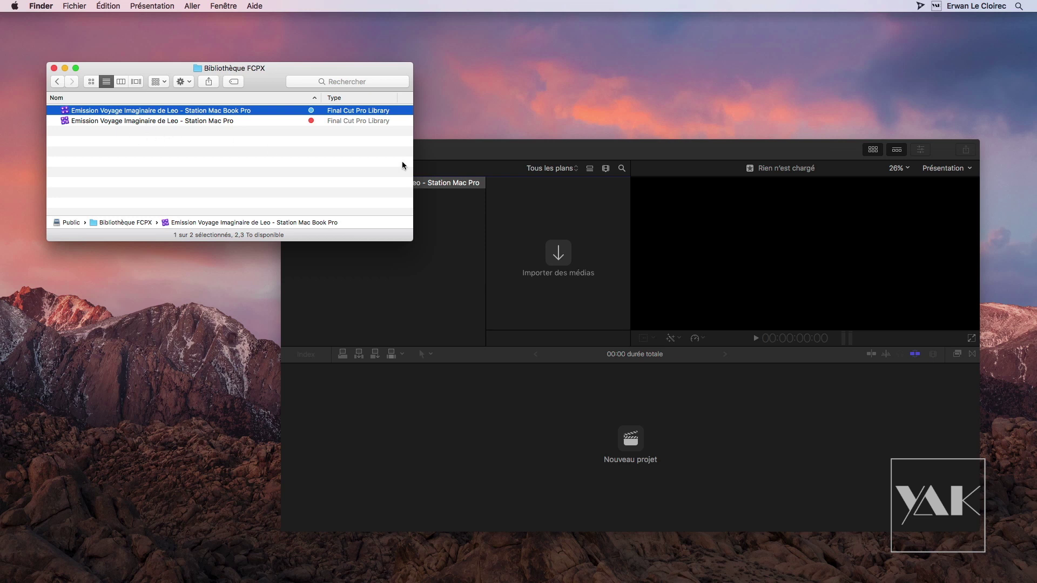
# Open the Station Mac Book Pro library through Final Cut Library Opener as an ephemeral copy in Final Cut Pro.
pyautogui.click(920, 6)
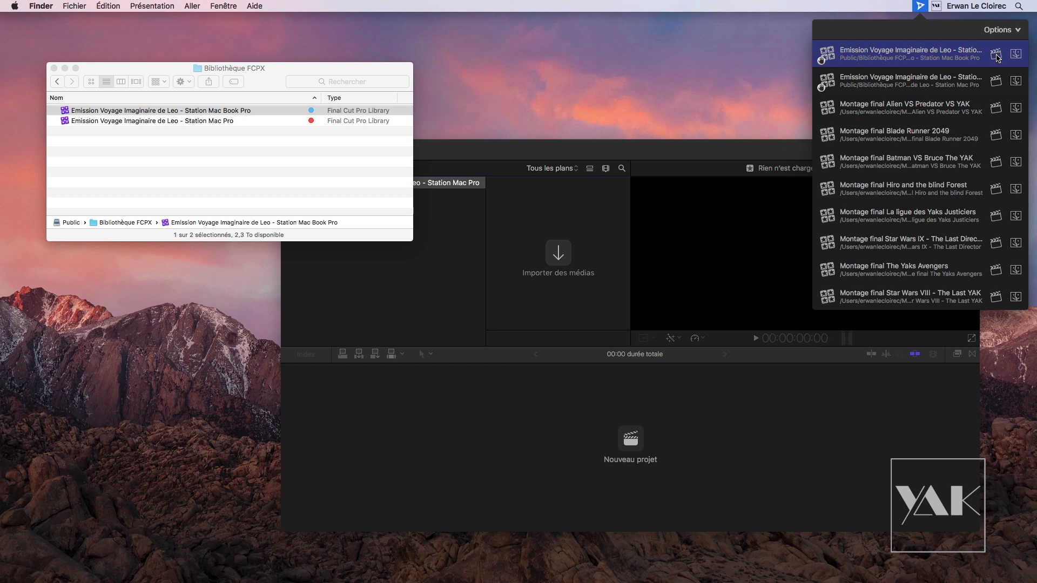
pyautogui.click(133, 115)
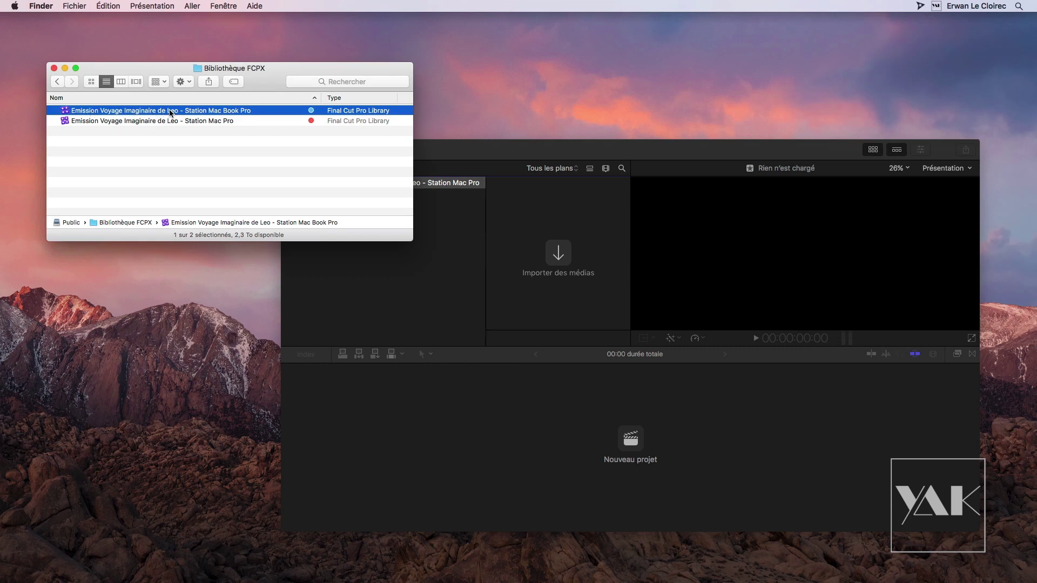
pyautogui.doubleClick(135, 113)
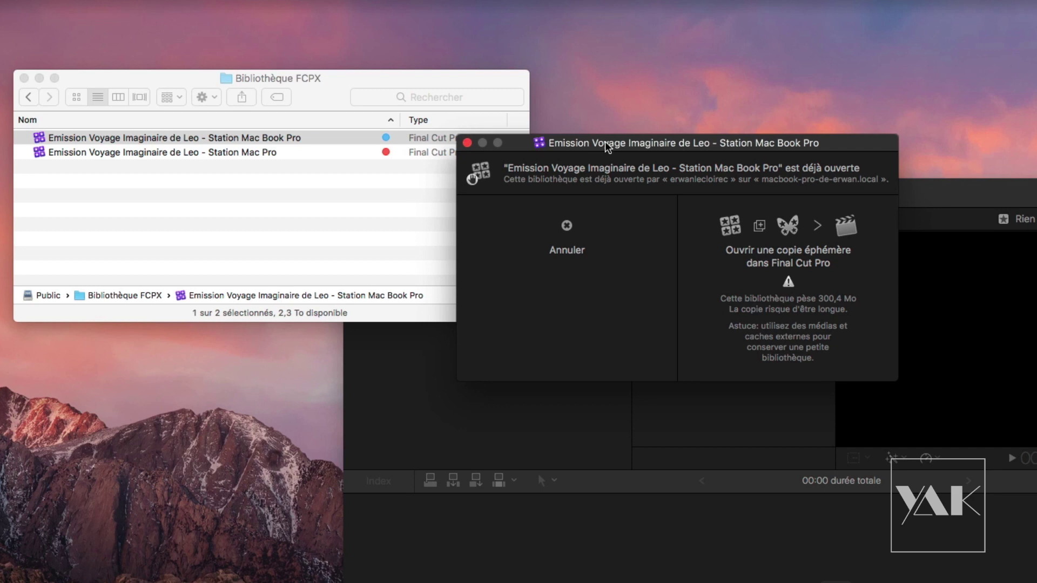
pyautogui.moveTo(603, 151); pyautogui.dragTo(606, 151)
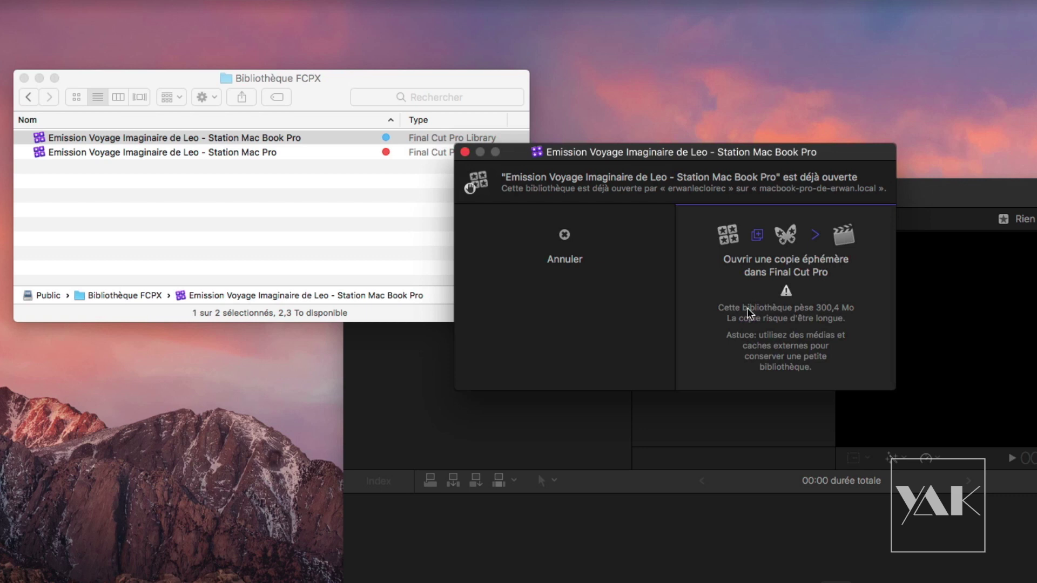
pyautogui.click(782, 266)
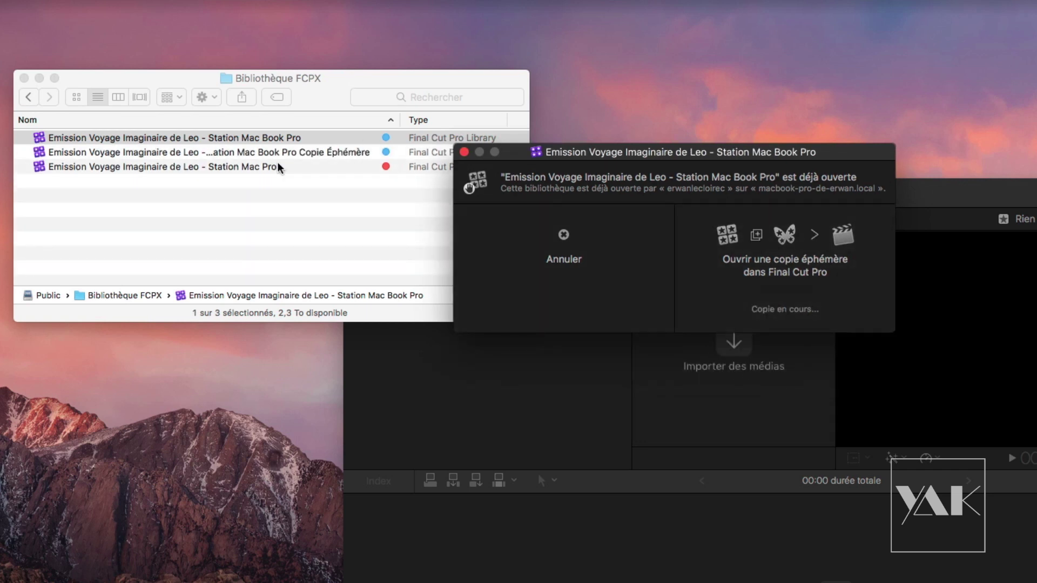
# Move the copy dialog clear of the Finder window and widen the folder's Nom column to fit the full library names.
pyautogui.moveTo(621, 148); pyautogui.dragTo(756, 102)
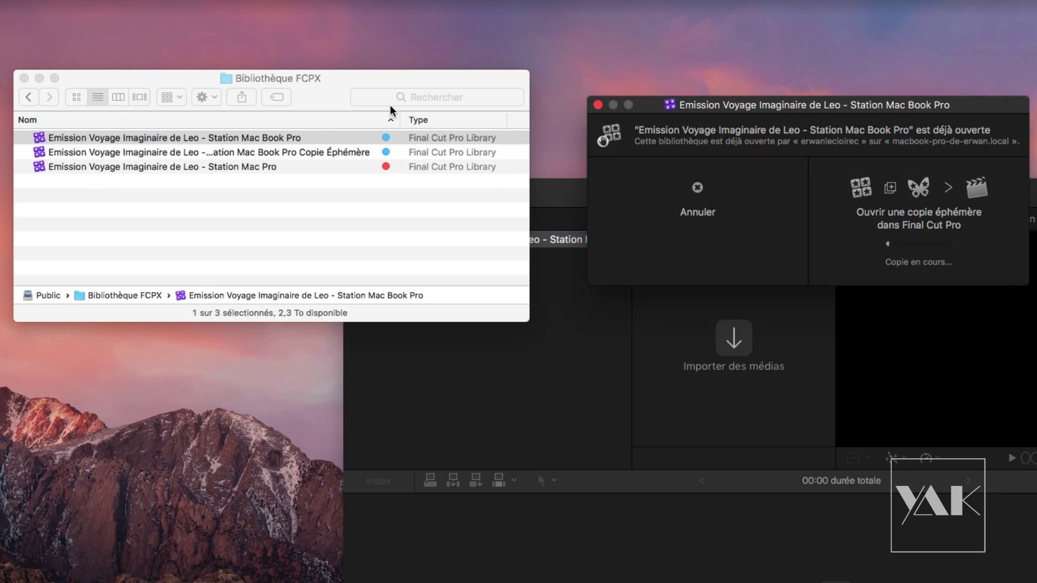
pyautogui.click(401, 118)
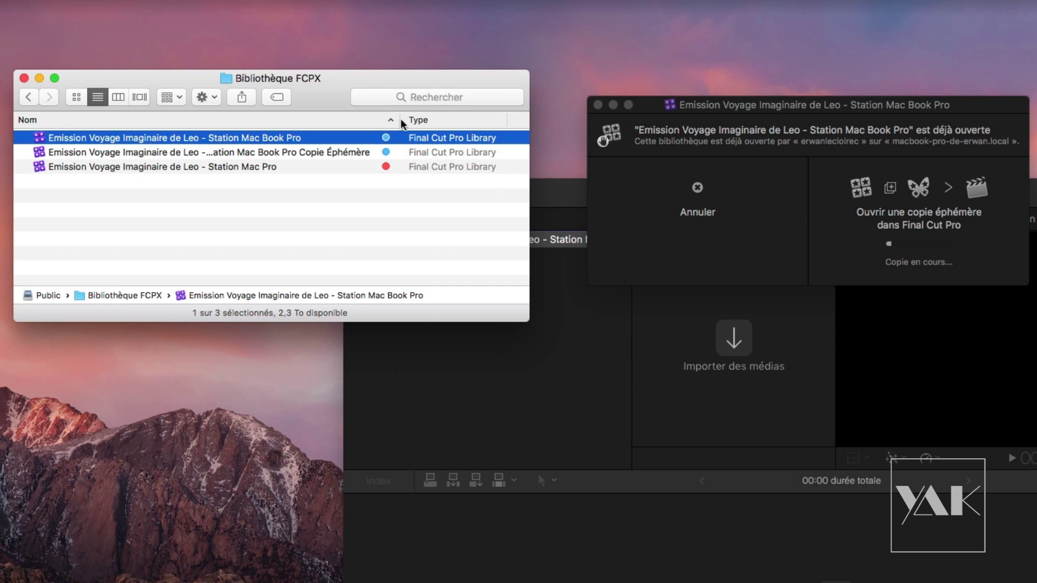
pyautogui.moveTo(399, 121); pyautogui.dragTo(462, 120)
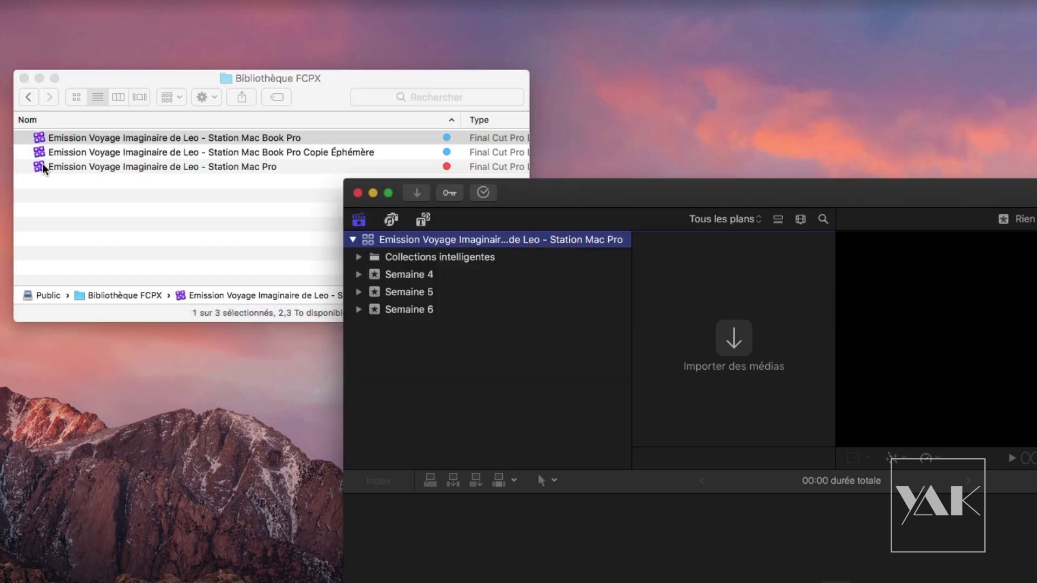
# Show the Bibliothèque FCPX folder as icons and select the library copy ending in "Copie Éphémère".
pyautogui.click(327, 97)
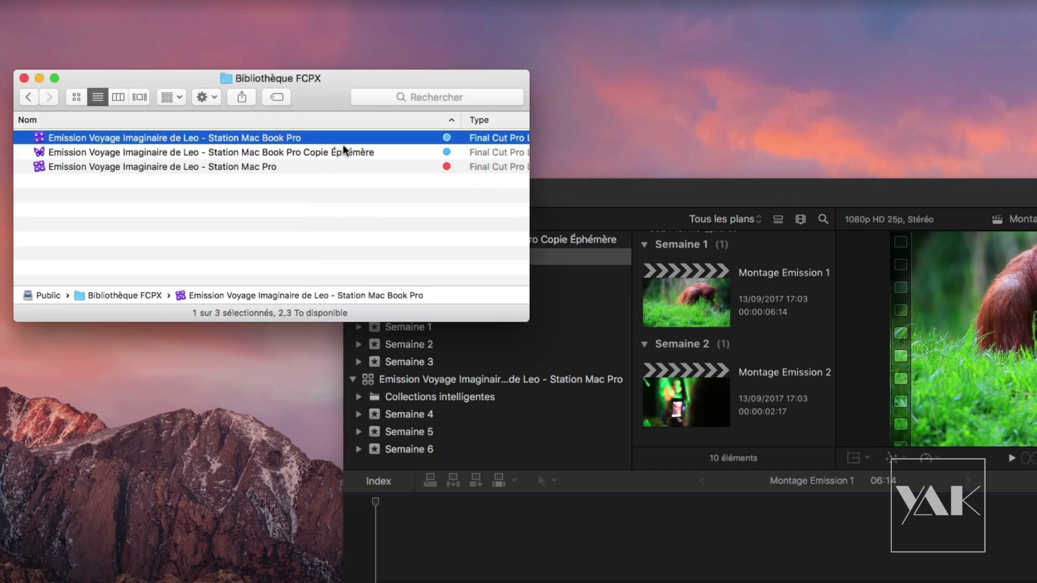
pyautogui.click(76, 96)
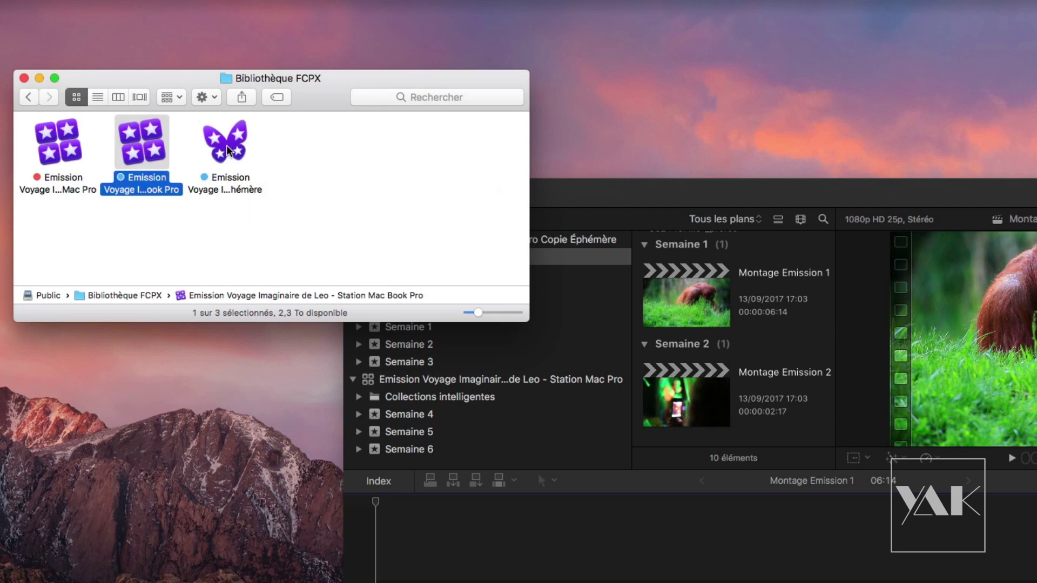
pyautogui.click(233, 180)
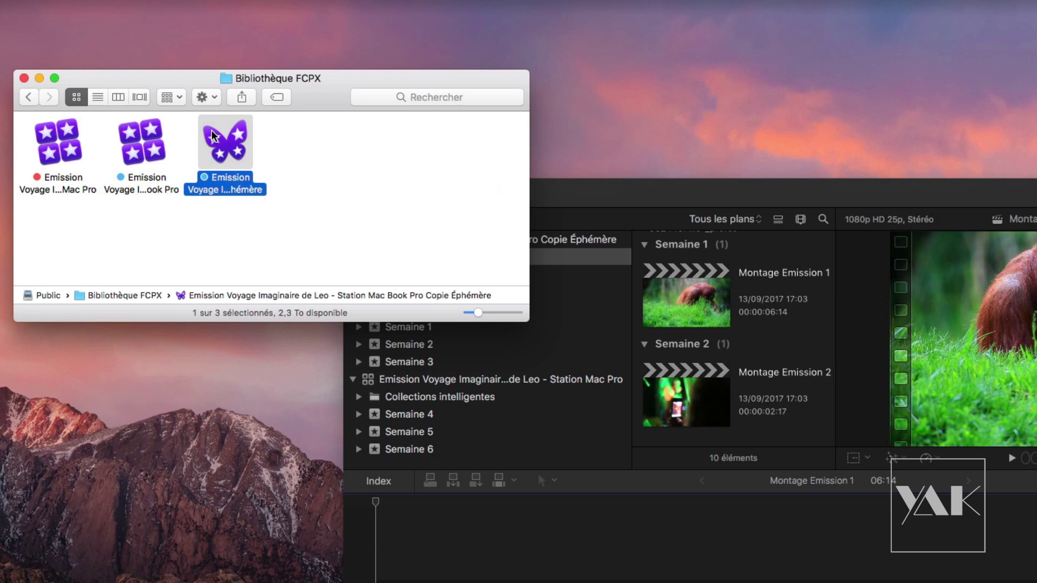
# Bring Final Cut Pro to the front and enlarge its window to fill most of the desktop.
pyautogui.click(634, 193)
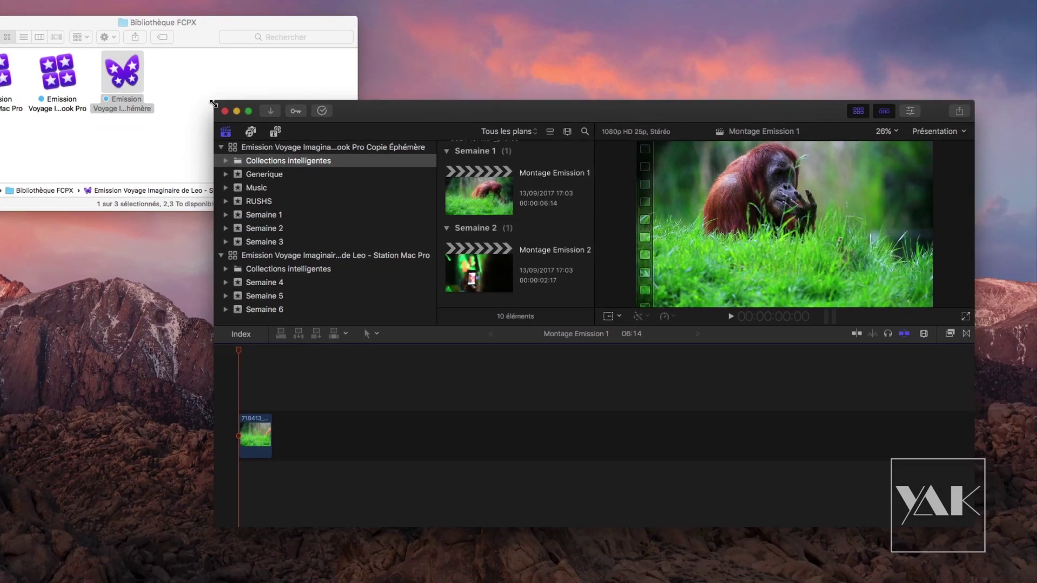
pyautogui.moveTo(344, 179); pyautogui.dragTo(256, 82)
pyautogui.moveTo(146, 24); pyautogui.dragTo(141, 21)
pyautogui.moveTo(974, 526); pyautogui.dragTo(1018, 559)
pyautogui.moveTo(340, 37); pyautogui.dragTo(354, 37)
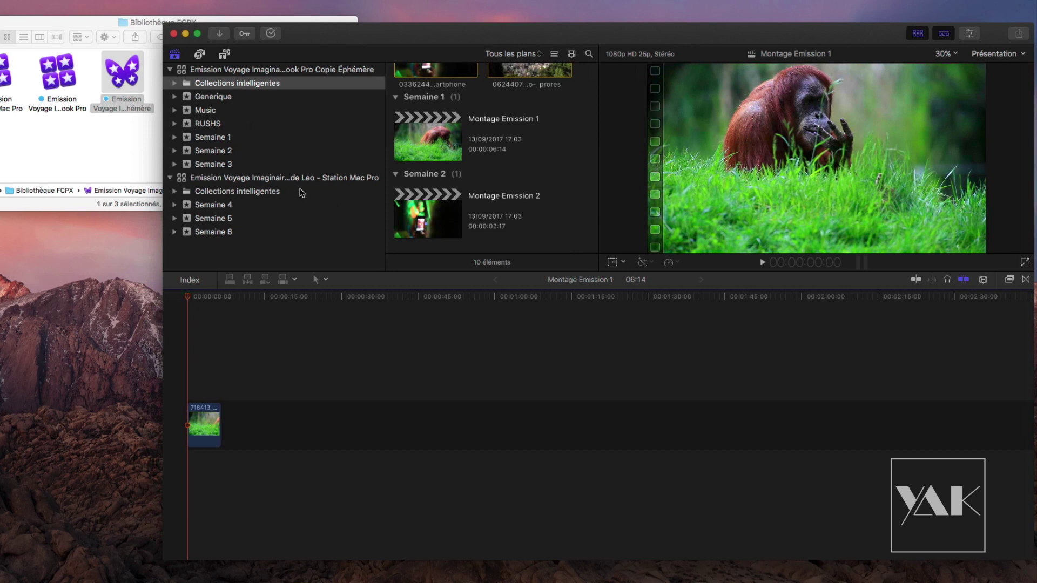
# Open the Intro project in the ephemeral copy's Generique event and copy that event to the Station Mac Pro library.
pyautogui.click(213, 99)
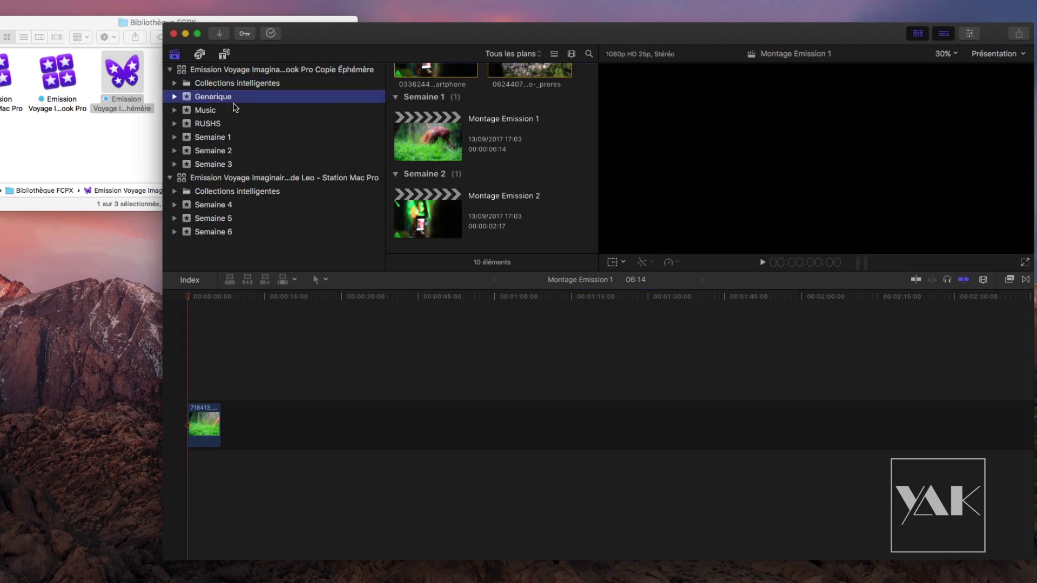
pyautogui.doubleClick(431, 114)
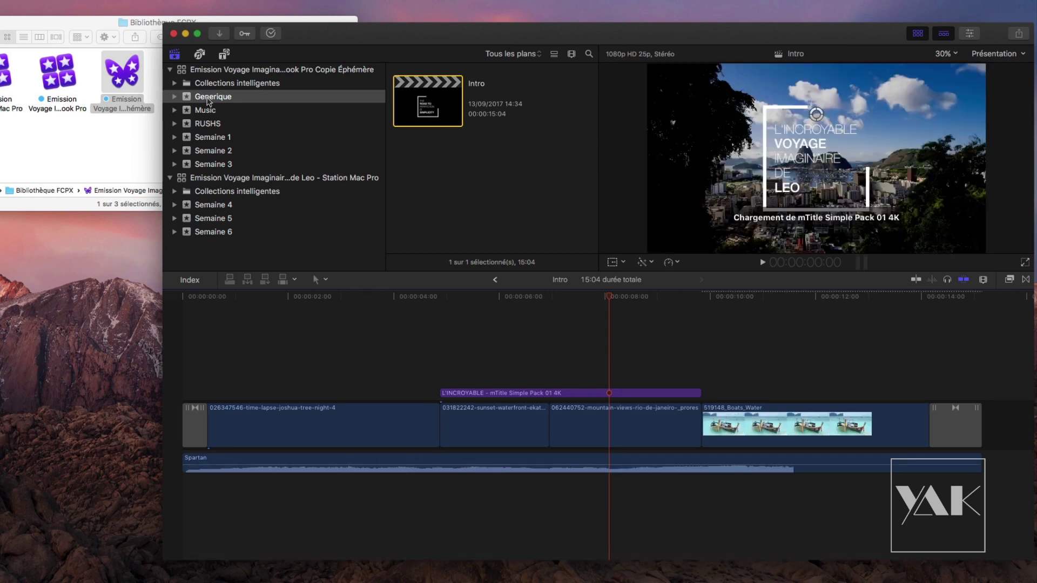
pyautogui.click(207, 101)
pyautogui.moveTo(207, 101); pyautogui.dragTo(238, 180)
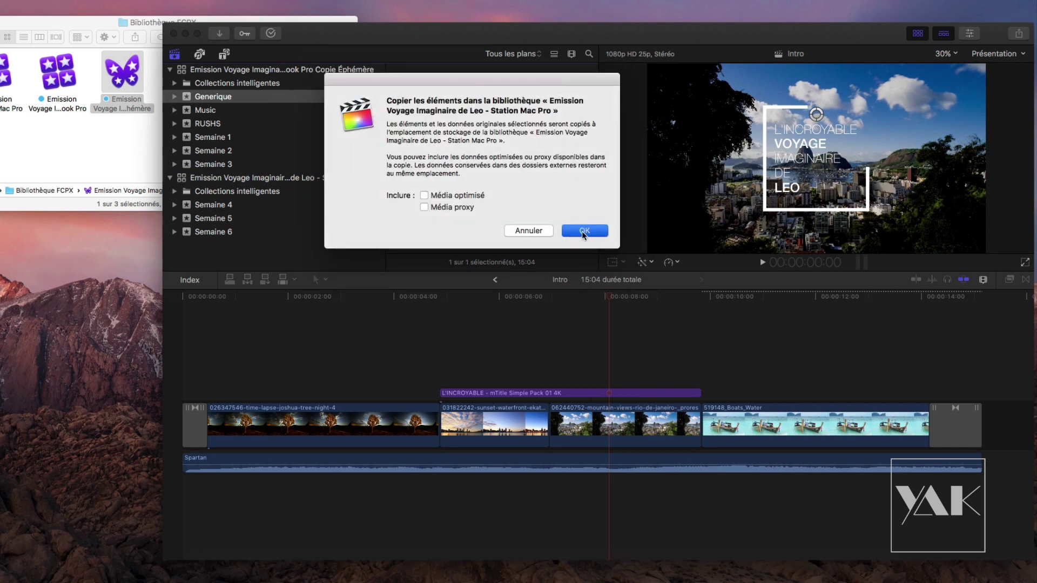
pyautogui.click(583, 231)
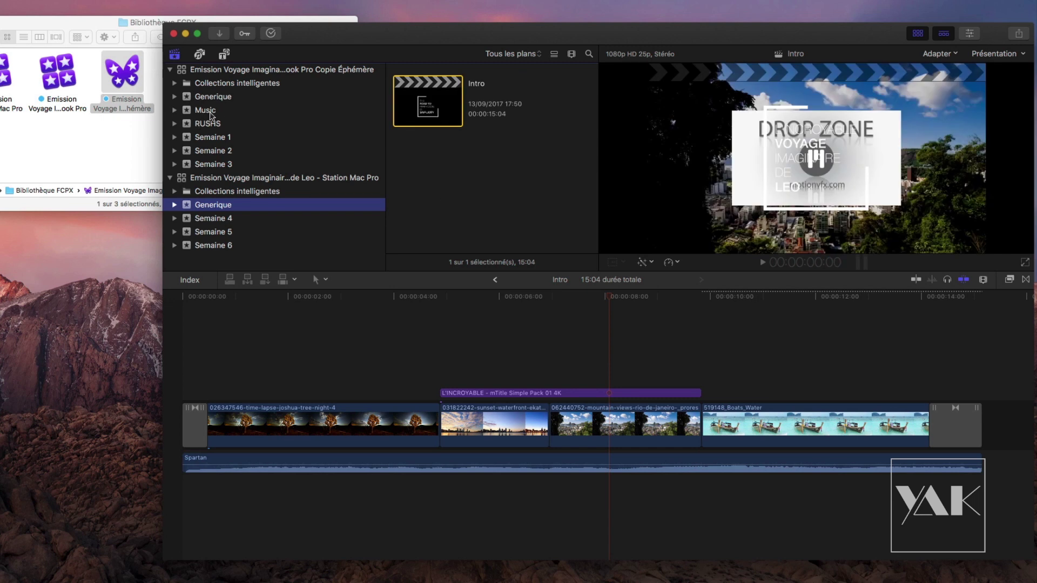
# Copy the ephemeral library's Music and RUSHS events to the Station Mac Pro library without including optimised or proxy media.
pyautogui.moveTo(201, 112); pyautogui.dragTo(291, 181)
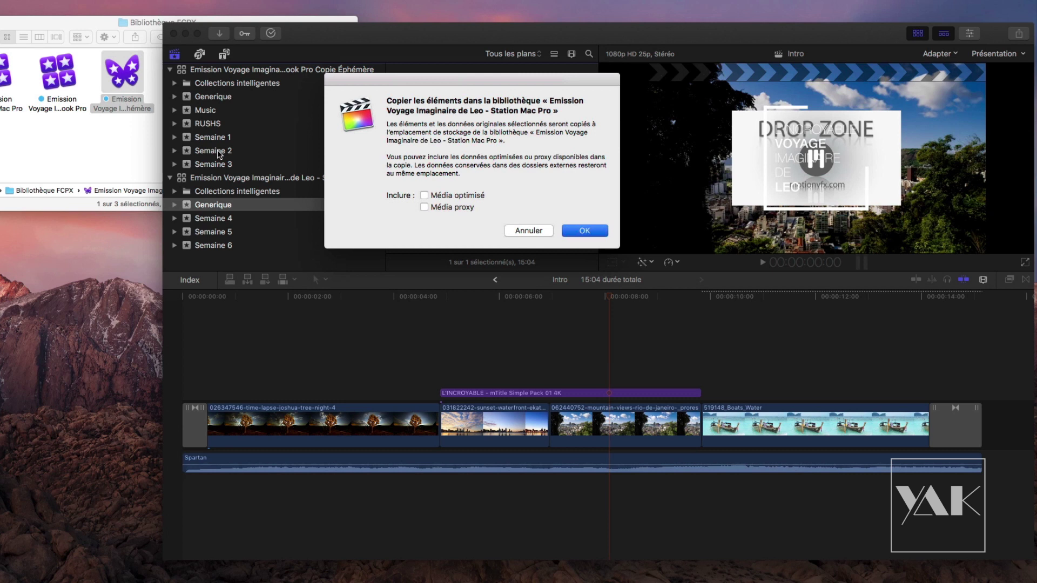
pyautogui.press('Return')
pyautogui.moveTo(207, 137); pyautogui.dragTo(290, 181)
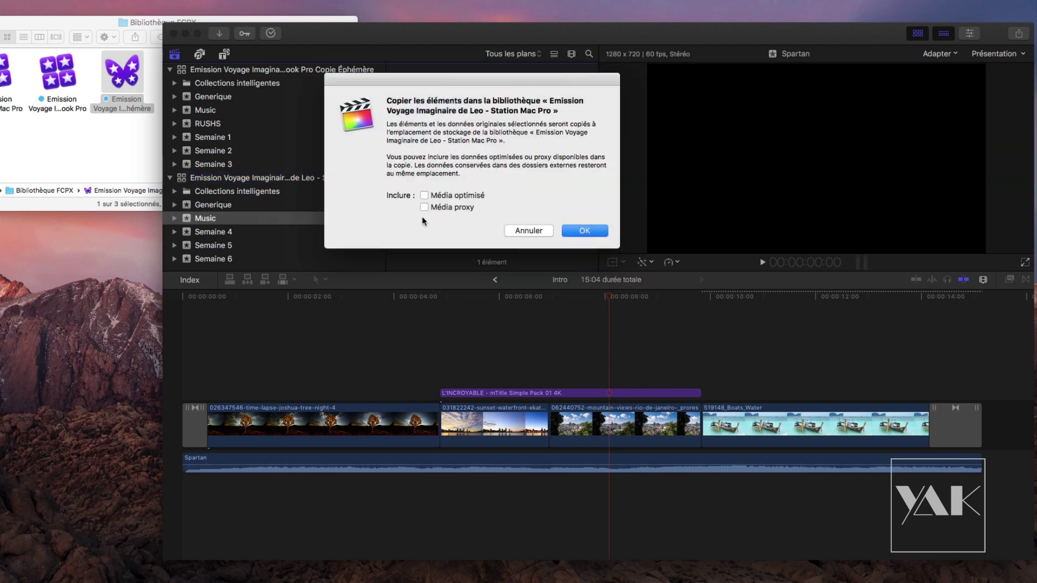
pyautogui.click(574, 234)
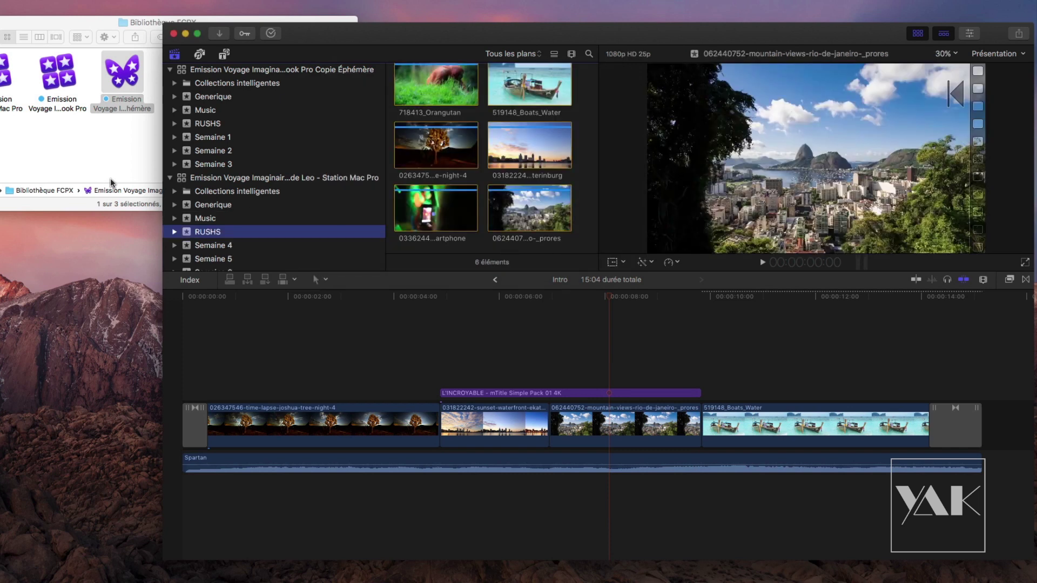
# Check the Intro project in the Station Mac Pro library's Generique event and skim its timeline over the title.
pyautogui.click(213, 205)
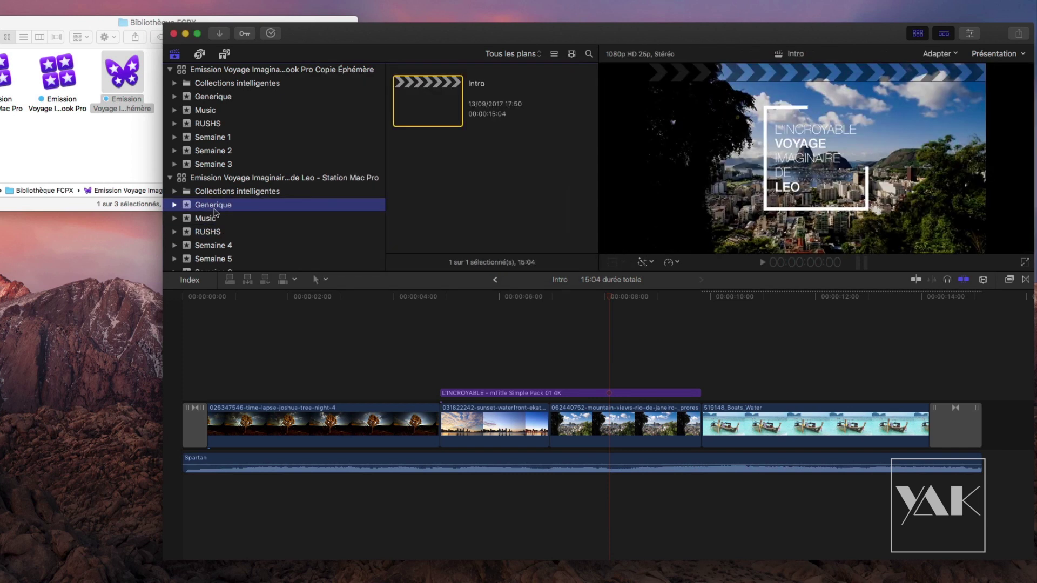
pyautogui.click(428, 108)
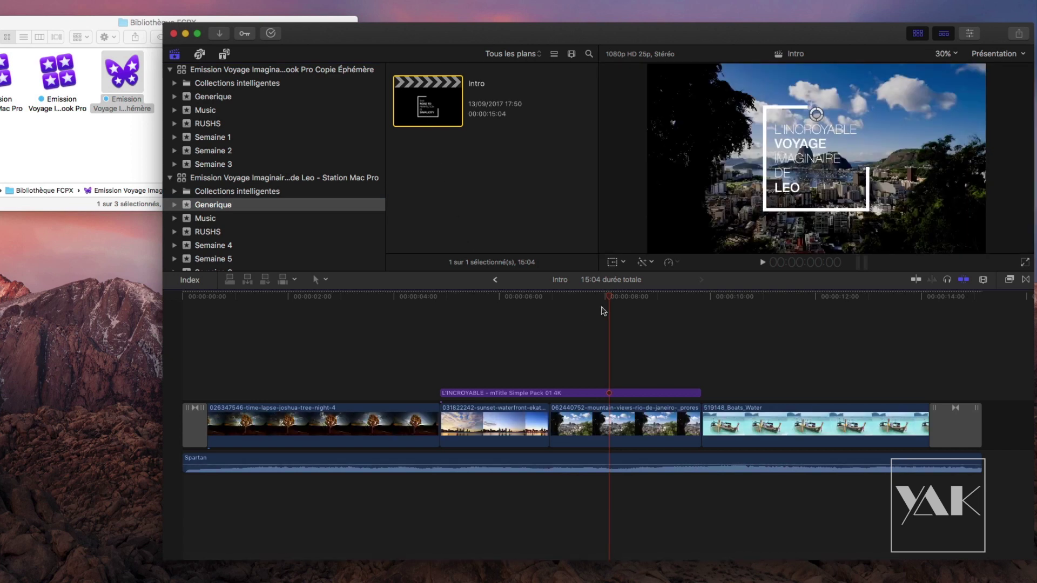
pyautogui.moveTo(630, 328); pyautogui.dragTo(472, 335)
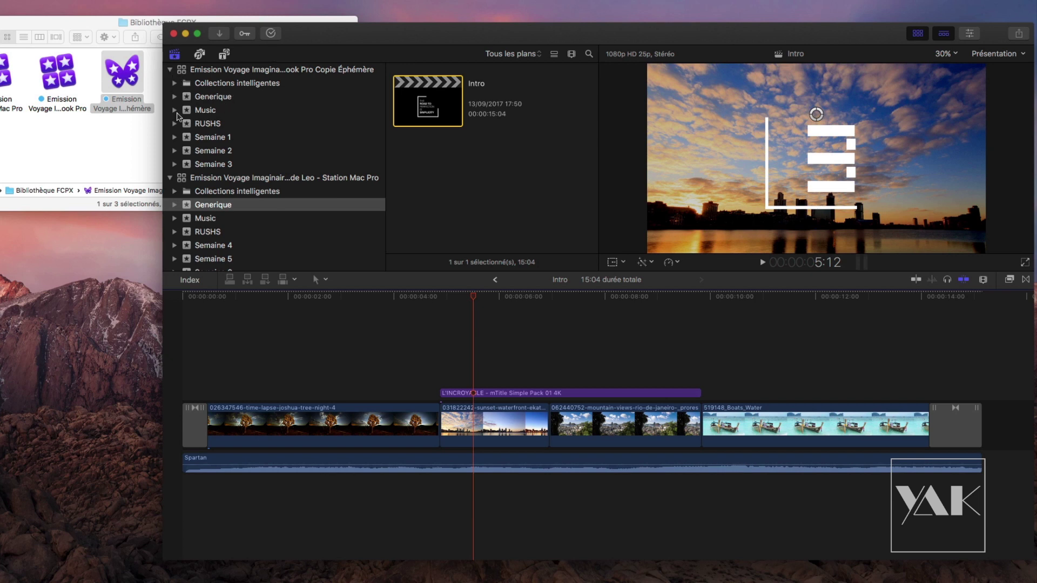
# Close the library ending in "Copie Éphémère" and clear its file from the Bibliothèque FCPX folder in Finder.
pyautogui.click(170, 70)
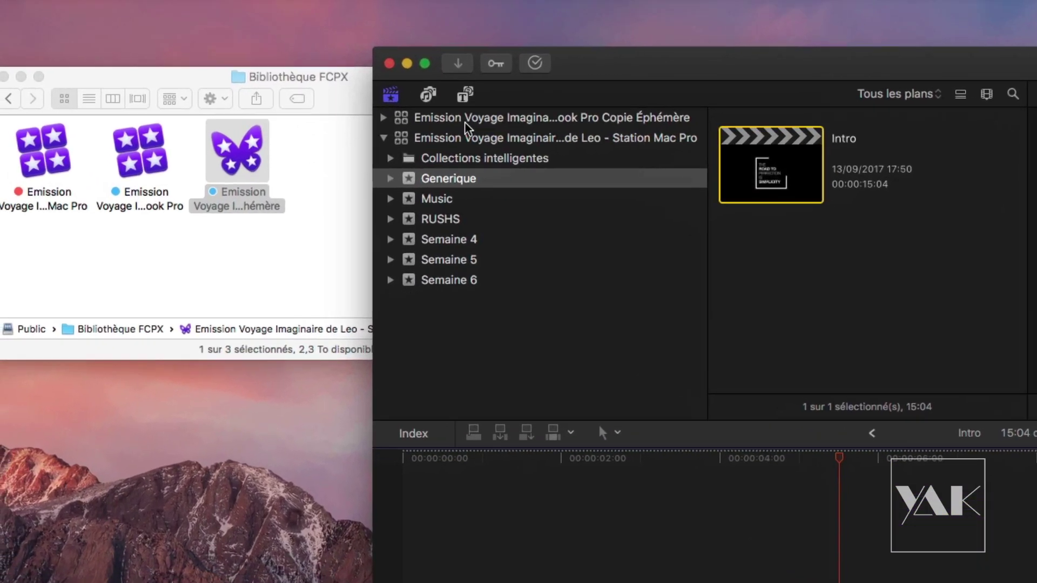
pyautogui.click(393, 95)
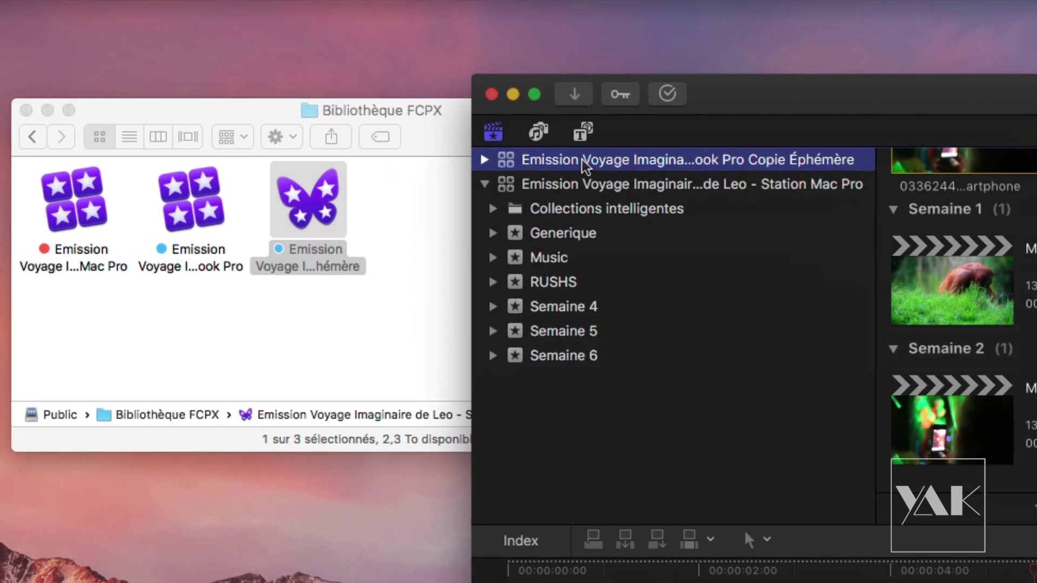
pyautogui.rightClick(582, 162)
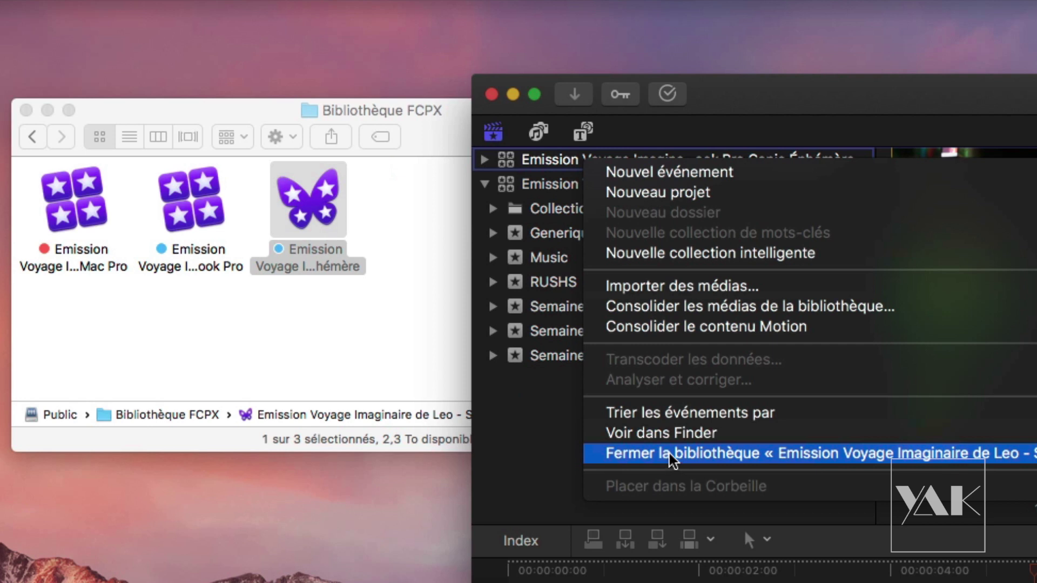
pyautogui.click(671, 461)
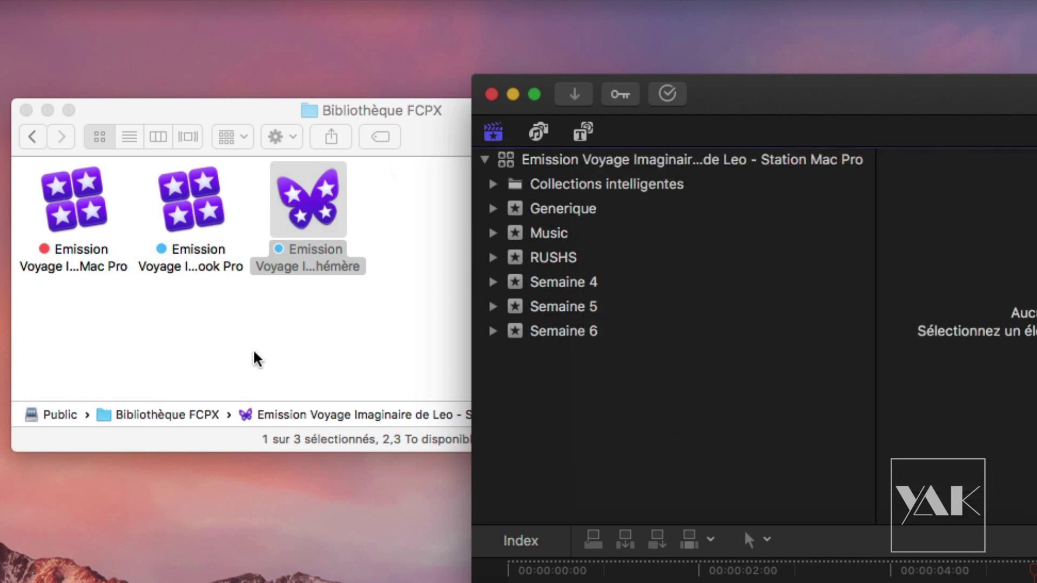
pyautogui.click(193, 116)
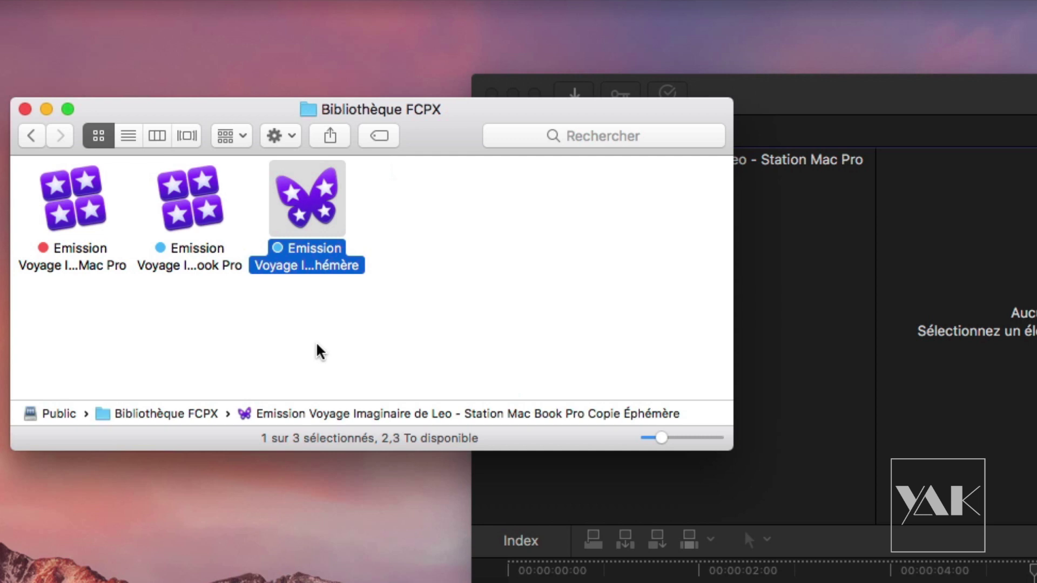
pyautogui.press('super+BackSpace')
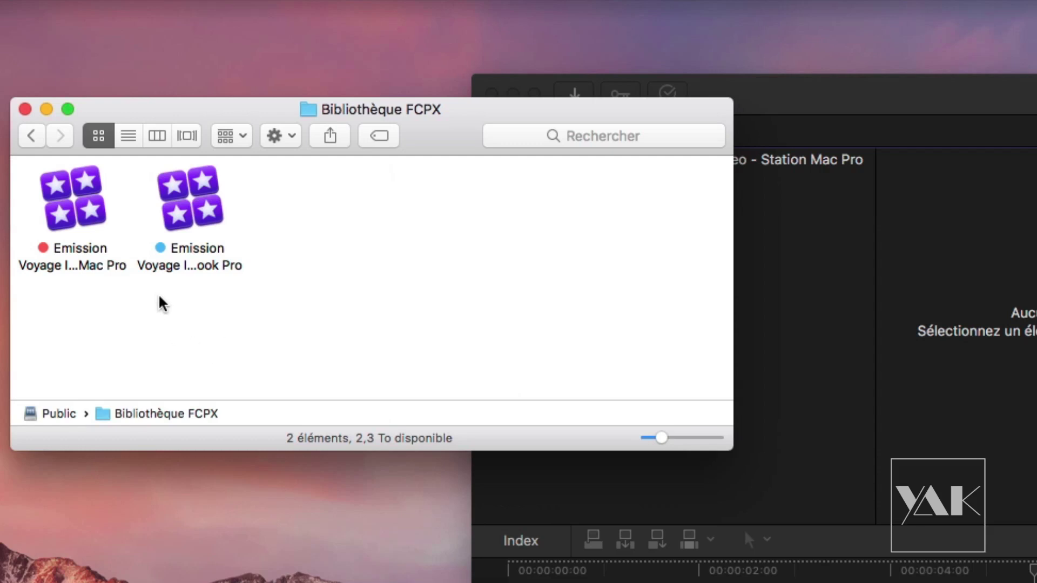
# Bring Final Cut Pro back to the front and move its window up beside the Finder window.
pyautogui.moveTo(803, 109); pyautogui.dragTo(764, 97)
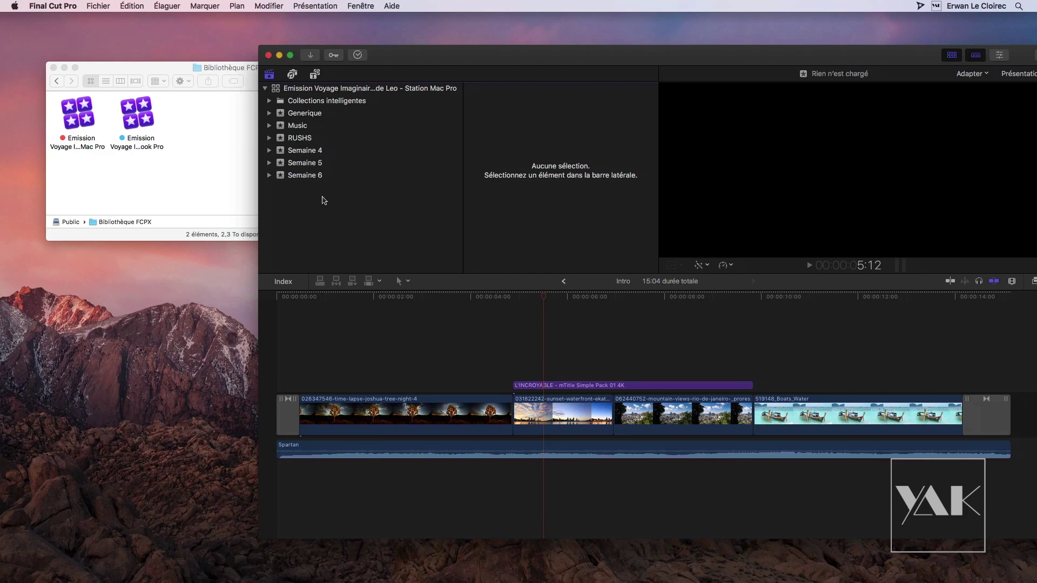
pyautogui.moveTo(461, 64); pyautogui.dragTo(361, 27)
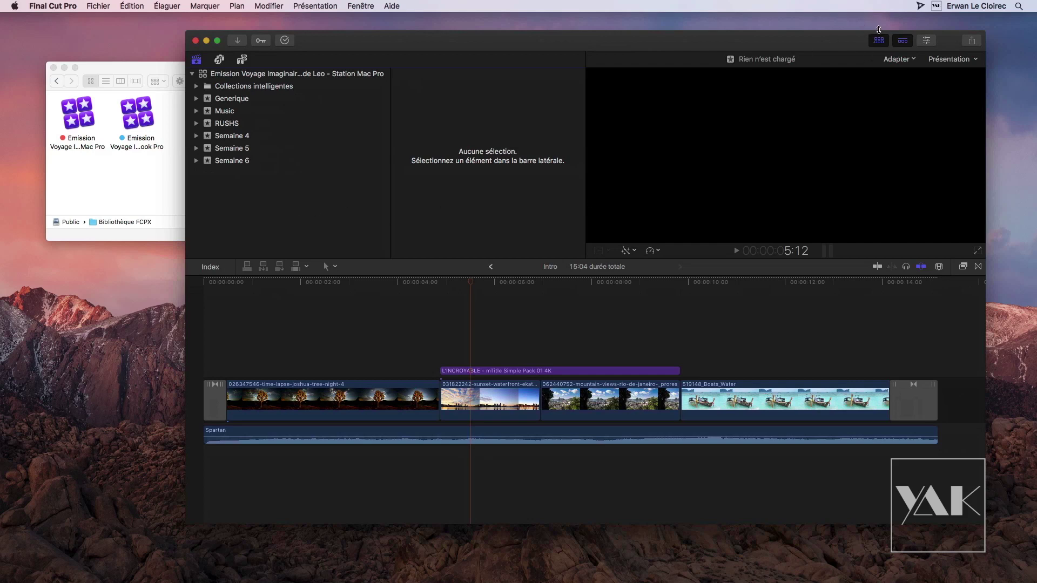
# Open Final Cut Library Opener's options and examine the ephemeral copy deletion setting and storage location choices.
pyautogui.click(920, 6)
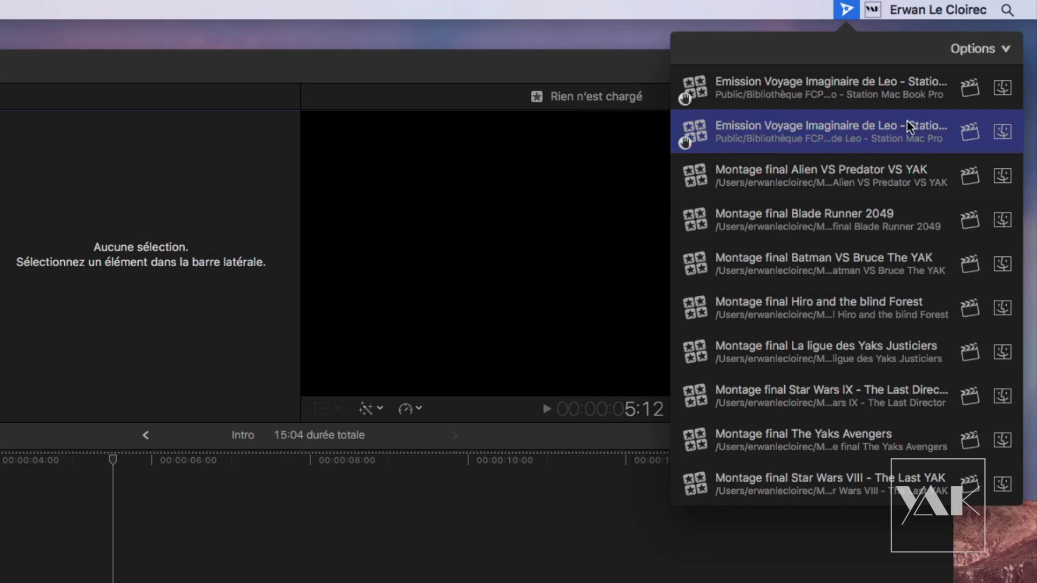
pyautogui.click(1004, 50)
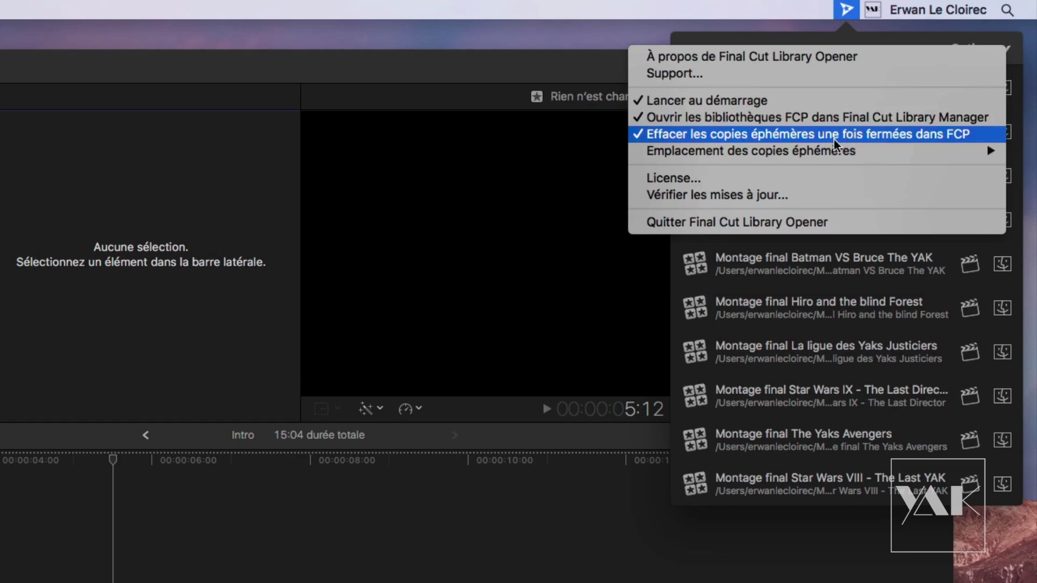
pyautogui.moveTo(832, 151)
pyautogui.moveTo(649, 153)
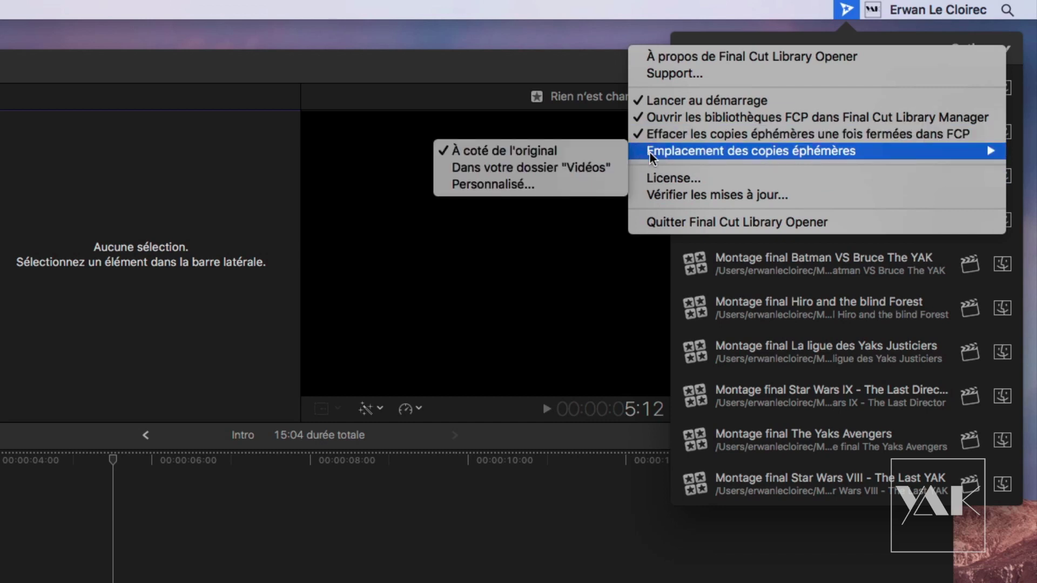